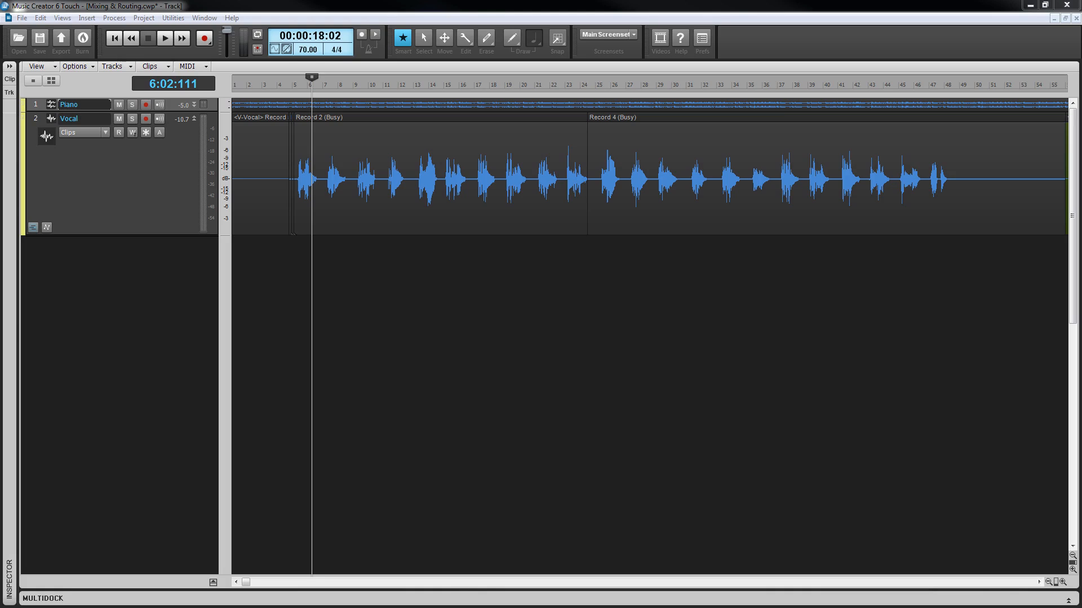
# Open the Console view and load Keys 1.bmp from the Keys folder as the Piano track's icon
pyautogui.click(61, 20)
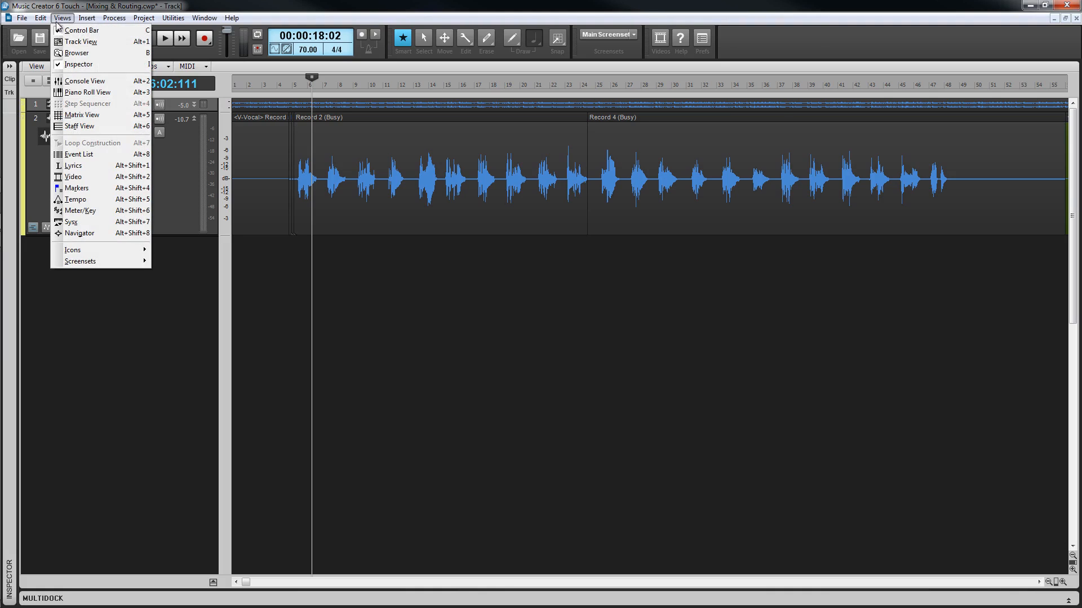
pyautogui.click(73, 81)
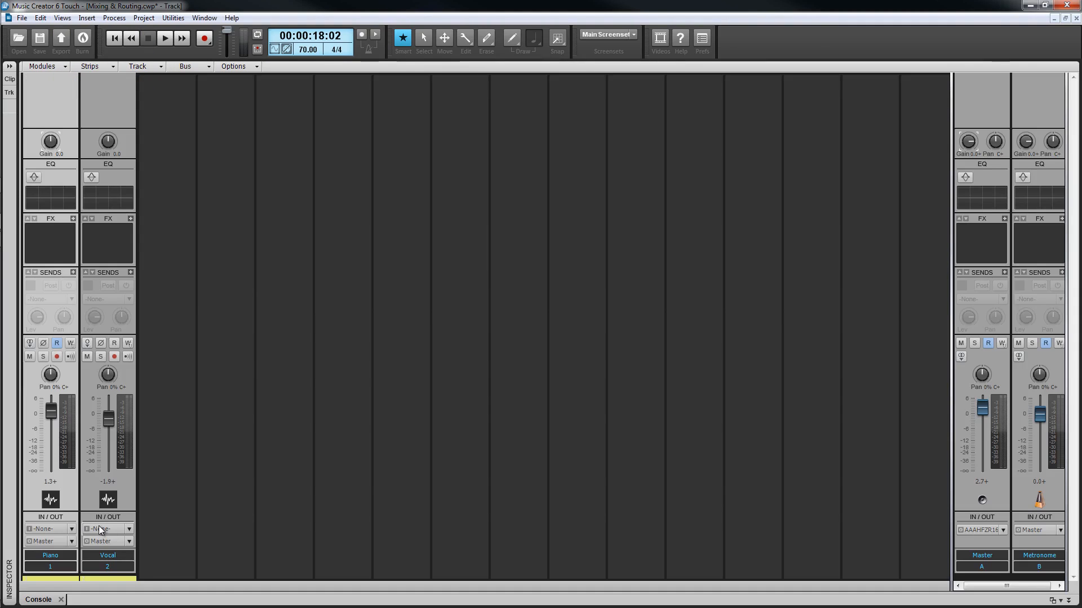
pyautogui.rightClick(50, 498)
pyautogui.click(85, 504)
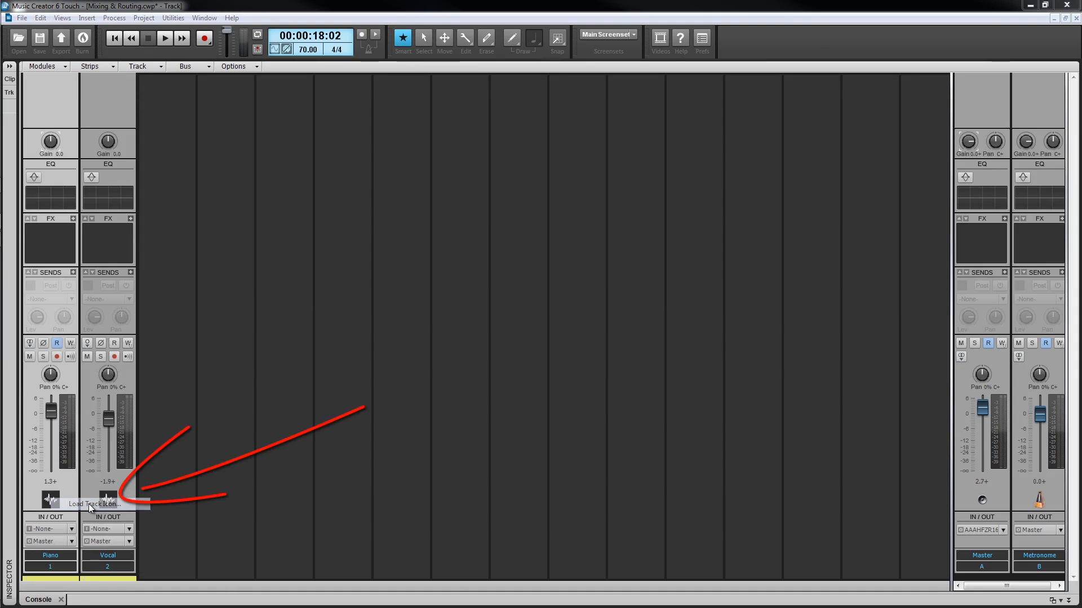
pyautogui.doubleClick(459, 336)
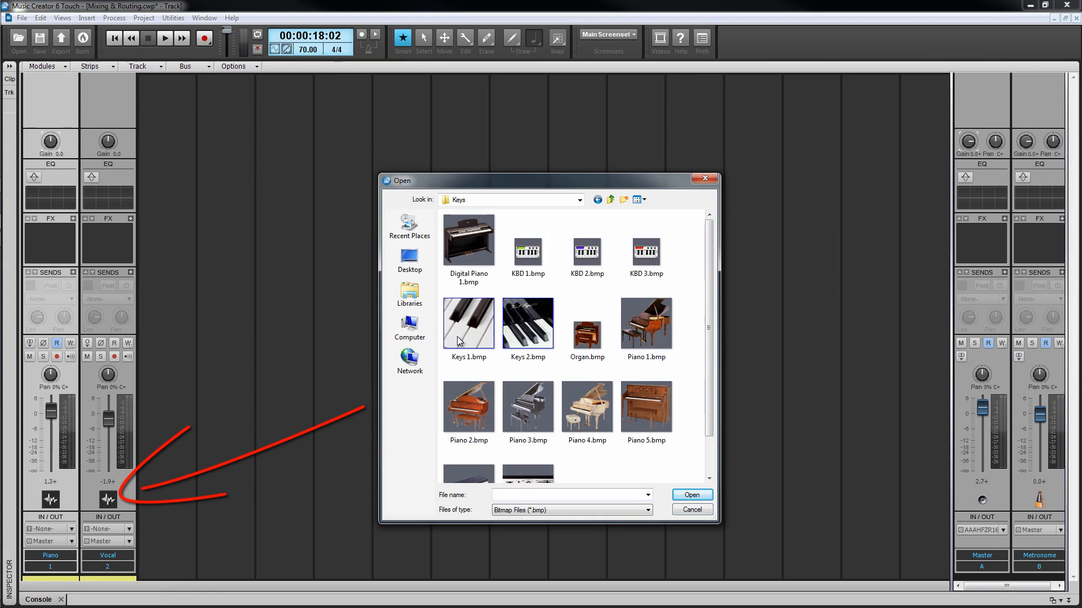
pyautogui.doubleClick(472, 336)
# Load Classic II 1B.bmp from the Vocals folder as the Vocal track's icon
pyautogui.rightClick(112, 500)
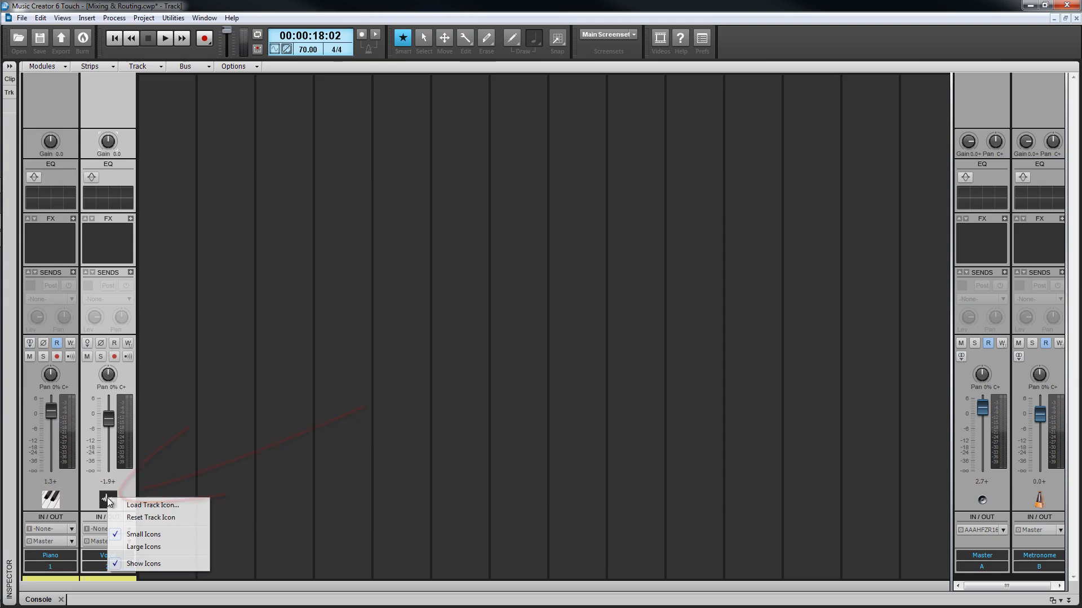
pyautogui.click(140, 505)
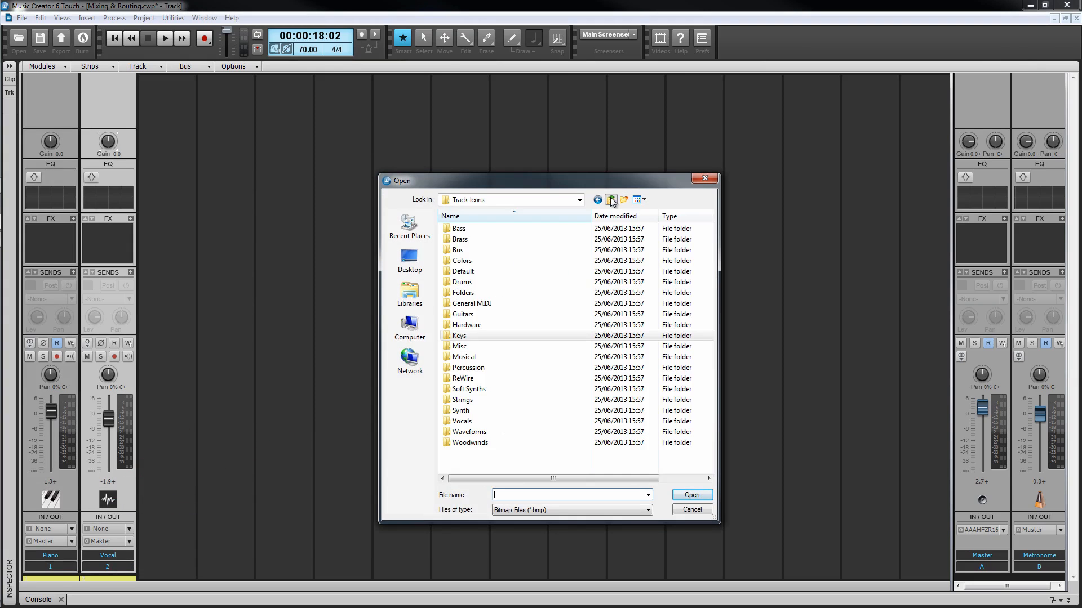
pyautogui.doubleClick(446, 424)
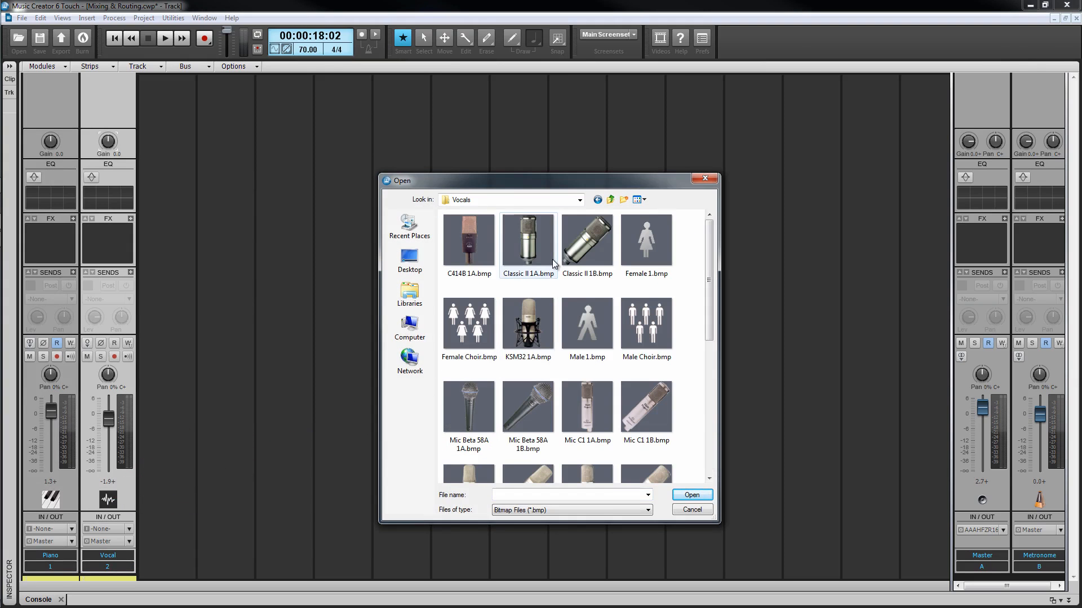
pyautogui.click(588, 243)
pyautogui.click(692, 494)
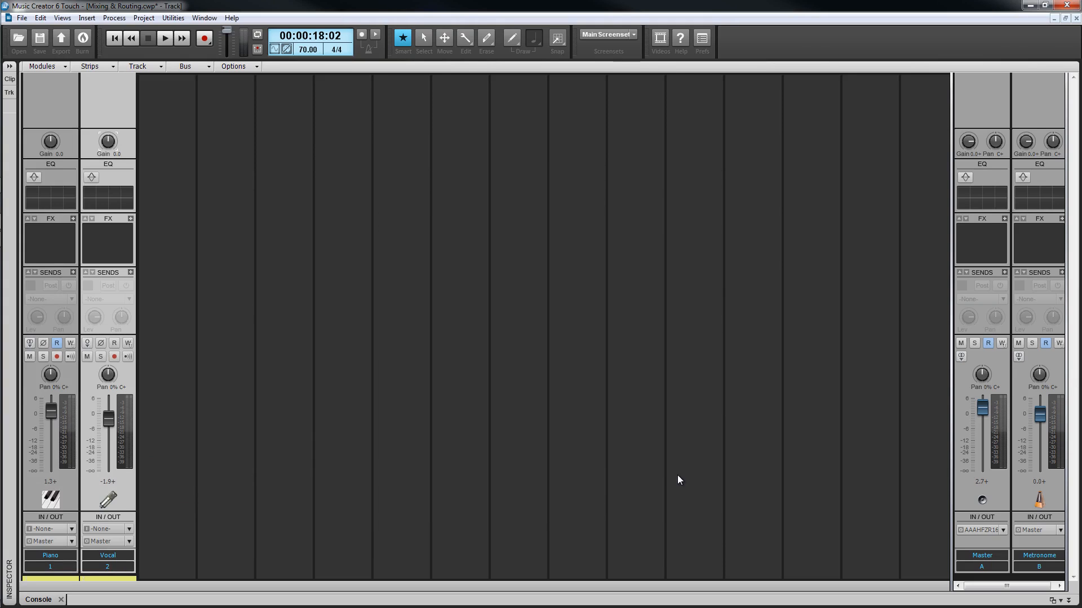
# Widen the bus area of the console and insert a new bus beside Metronome
pyautogui.moveTo(952, 385); pyautogui.dragTo(755, 380)
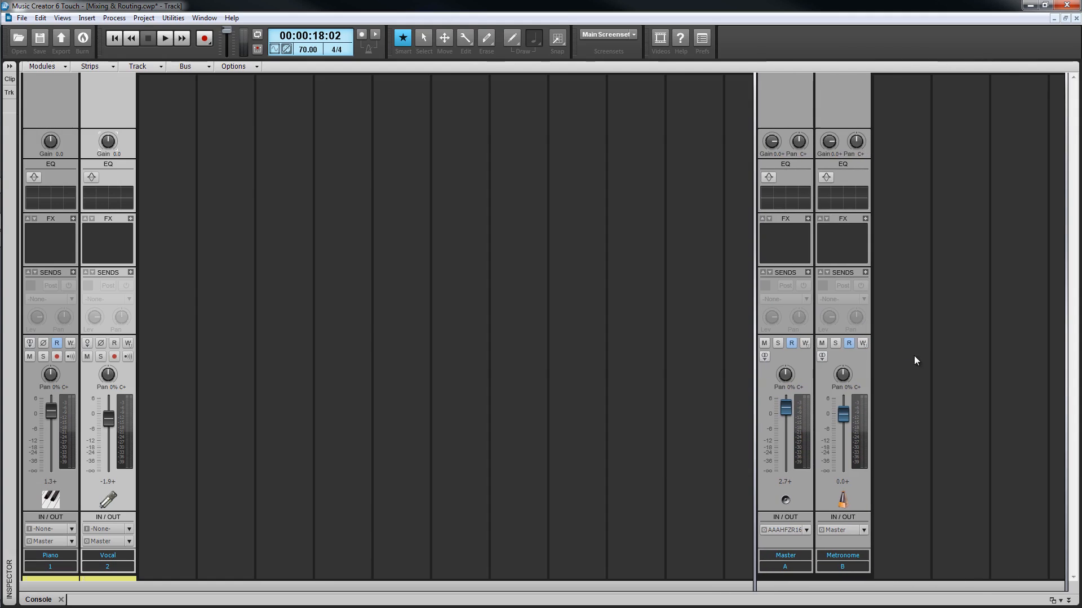
pyautogui.rightClick(926, 344)
pyautogui.click(952, 351)
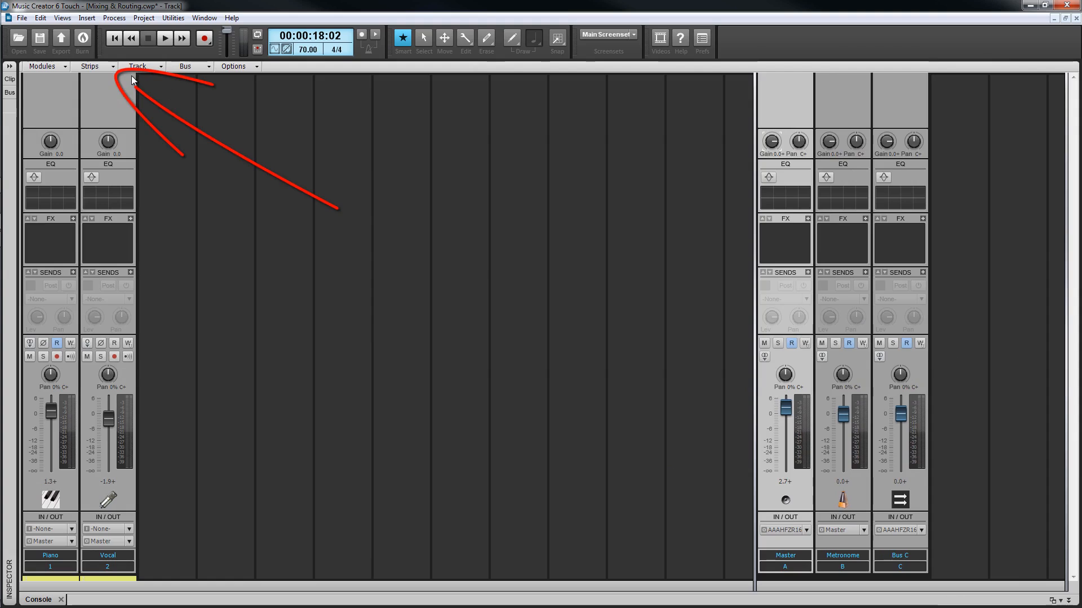
pyautogui.click(114, 67)
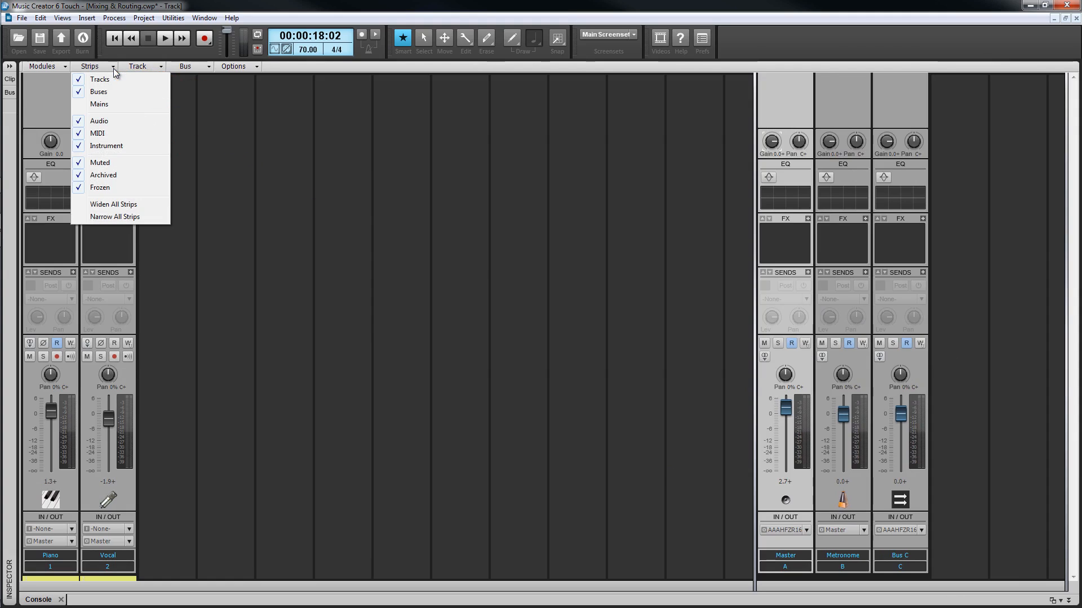
pyautogui.click(487, 72)
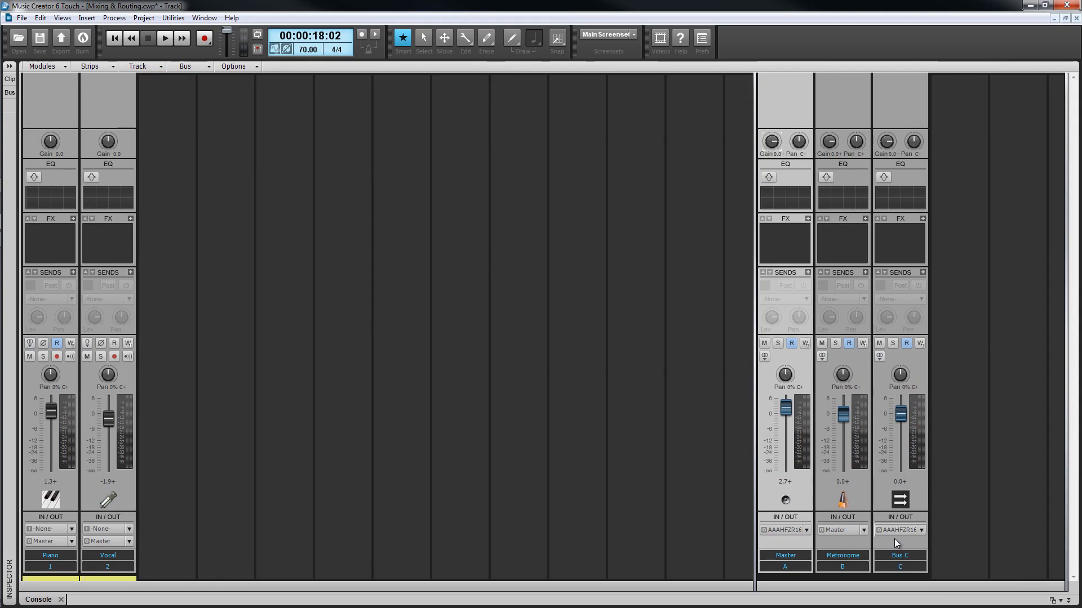
# Rename the newly inserted bus as Reverb Buss
pyautogui.doubleClick(906, 556)
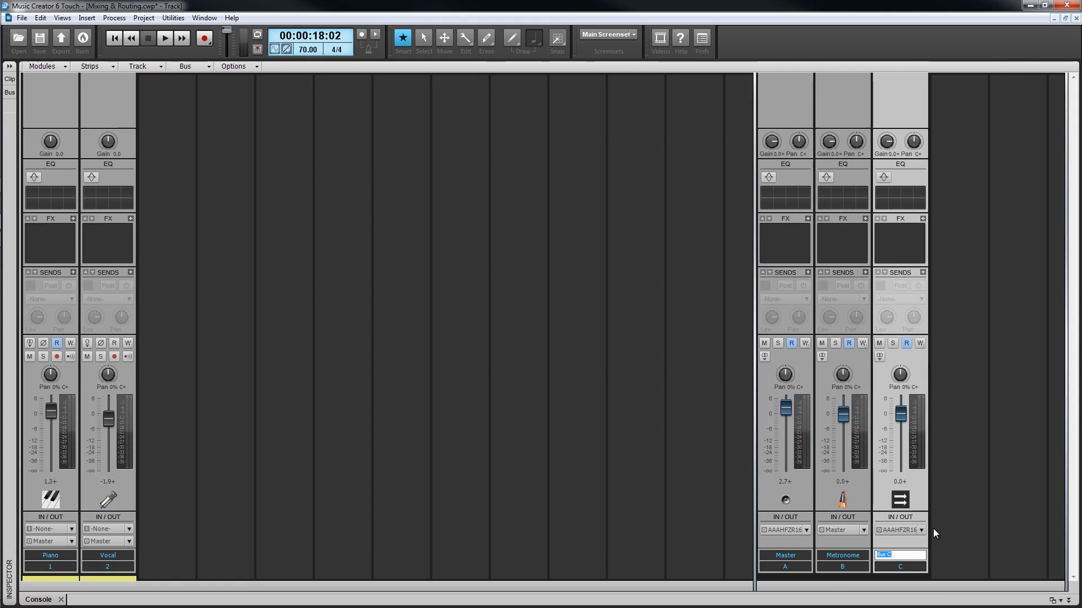
pyautogui.write('Reverb Buss')
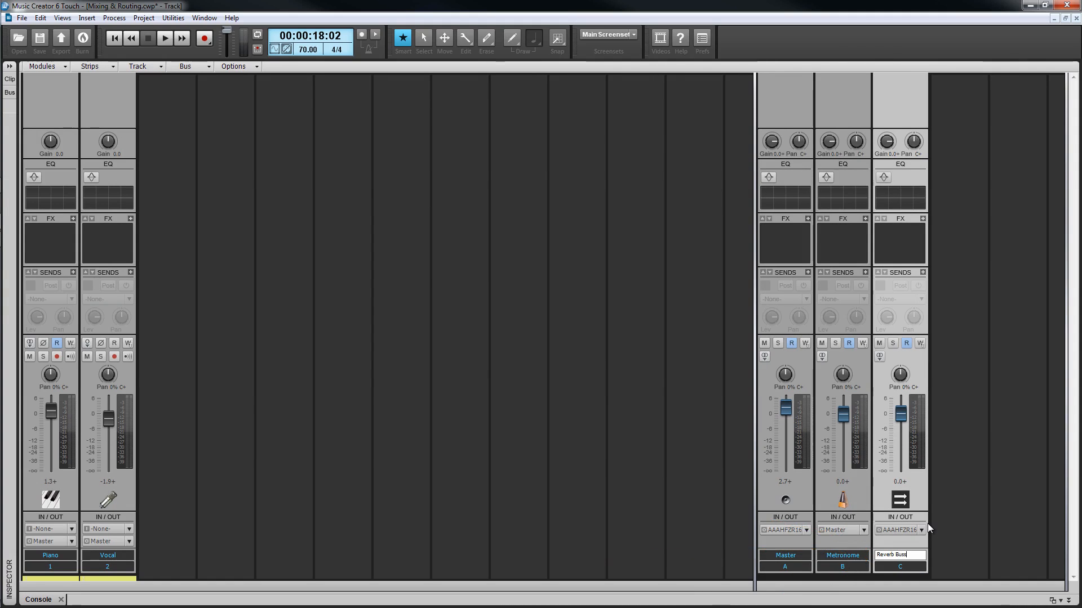
pyautogui.press('Return')
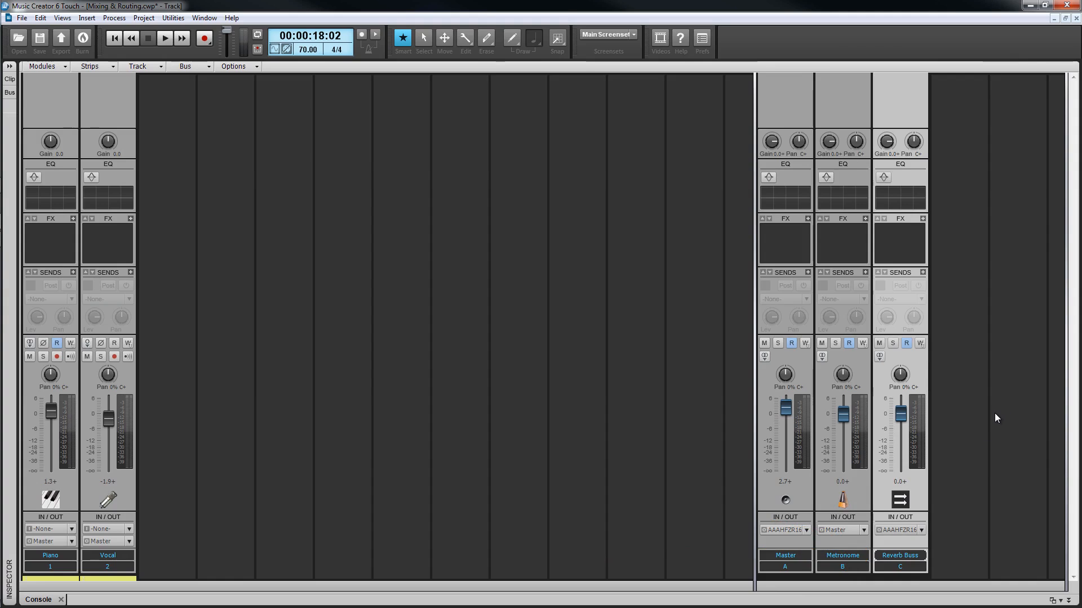
# Add the Cakewalk Studioverb2 effect to the Reverb Buss with Mix at 1.00, and route the bus output to Master
pyautogui.rightClick(898, 242)
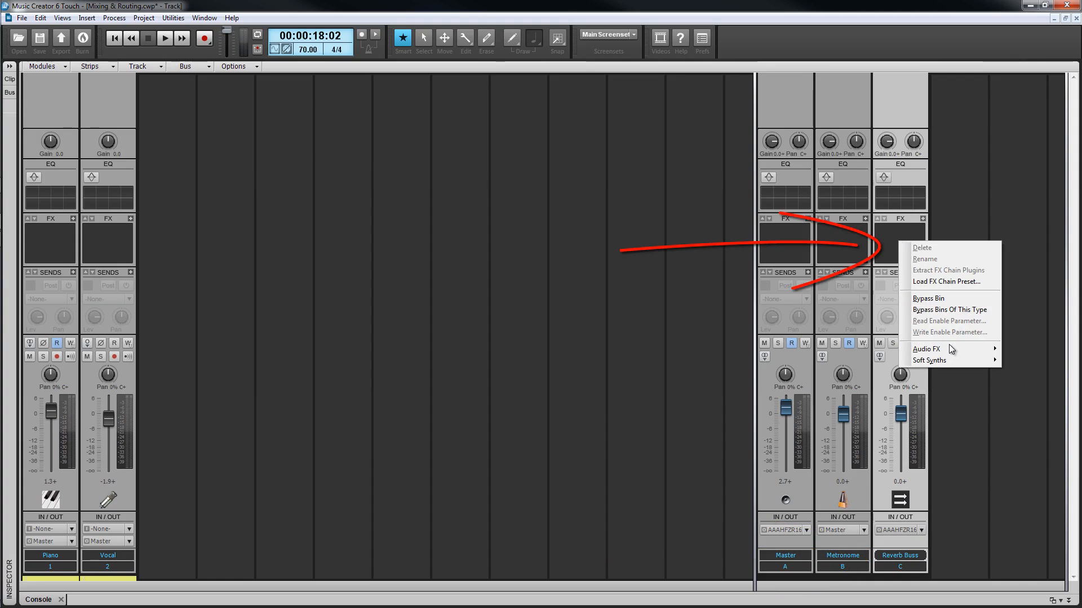
pyautogui.moveTo(948, 348)
pyautogui.moveTo(851, 383)
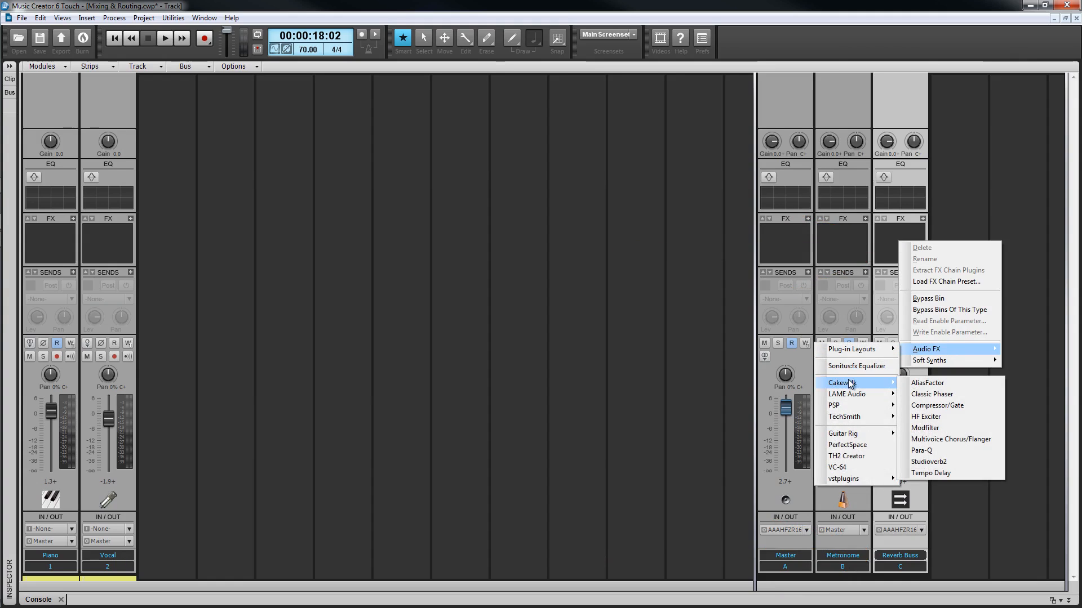
pyautogui.click(949, 461)
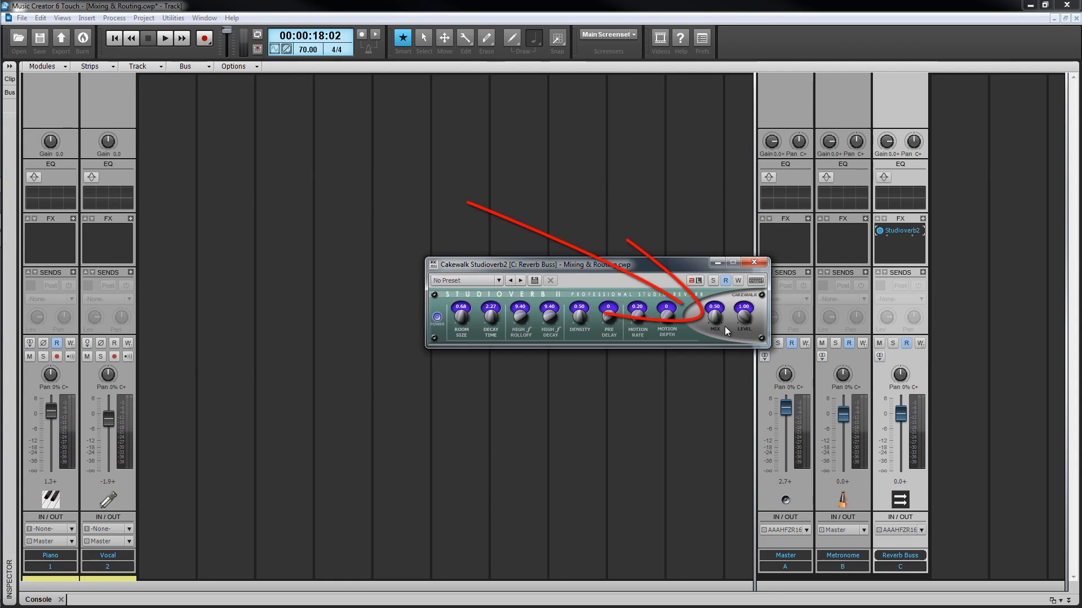
pyautogui.moveTo(716, 320); pyautogui.dragTo(716, 309)
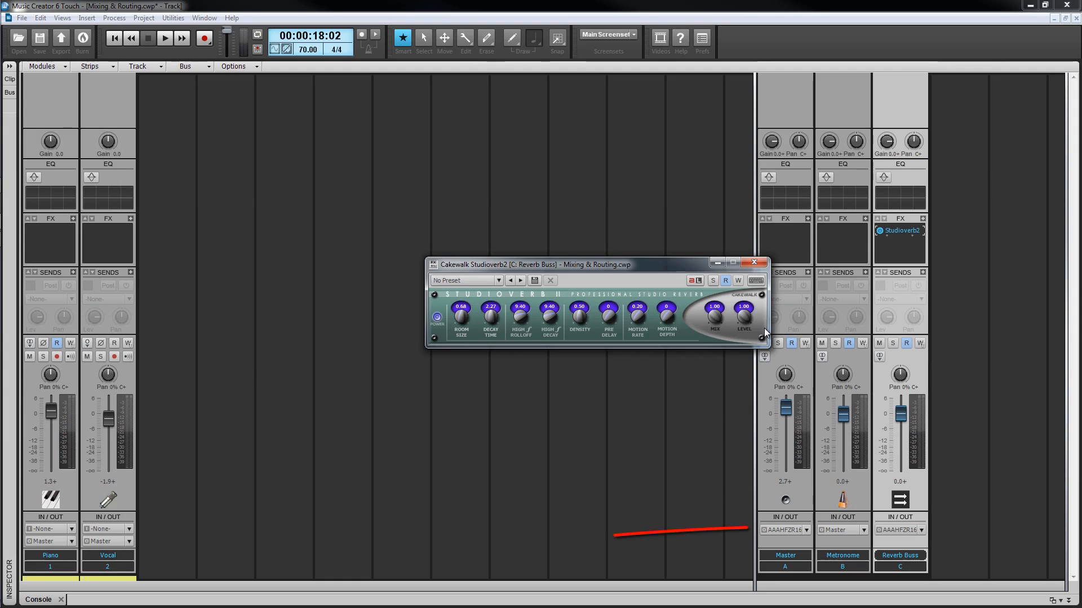
pyautogui.click(755, 262)
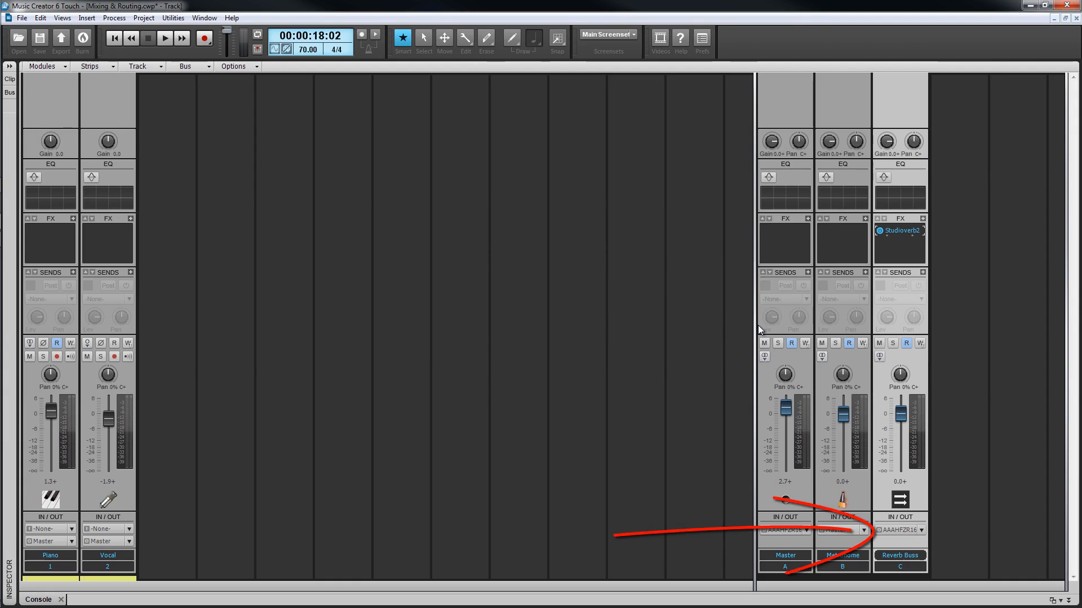
pyautogui.click(921, 529)
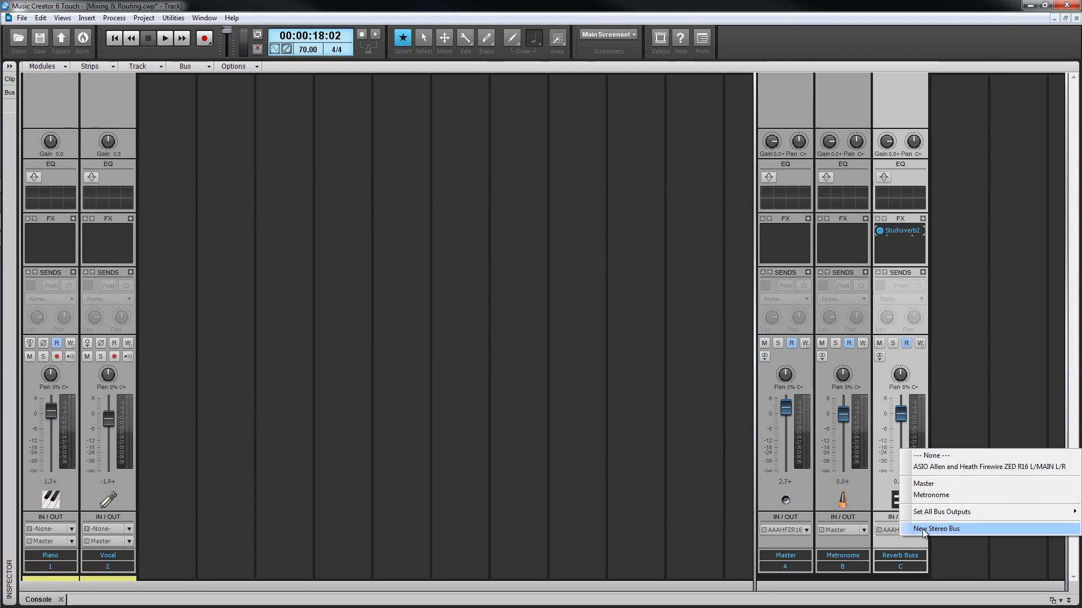
pyautogui.click(926, 485)
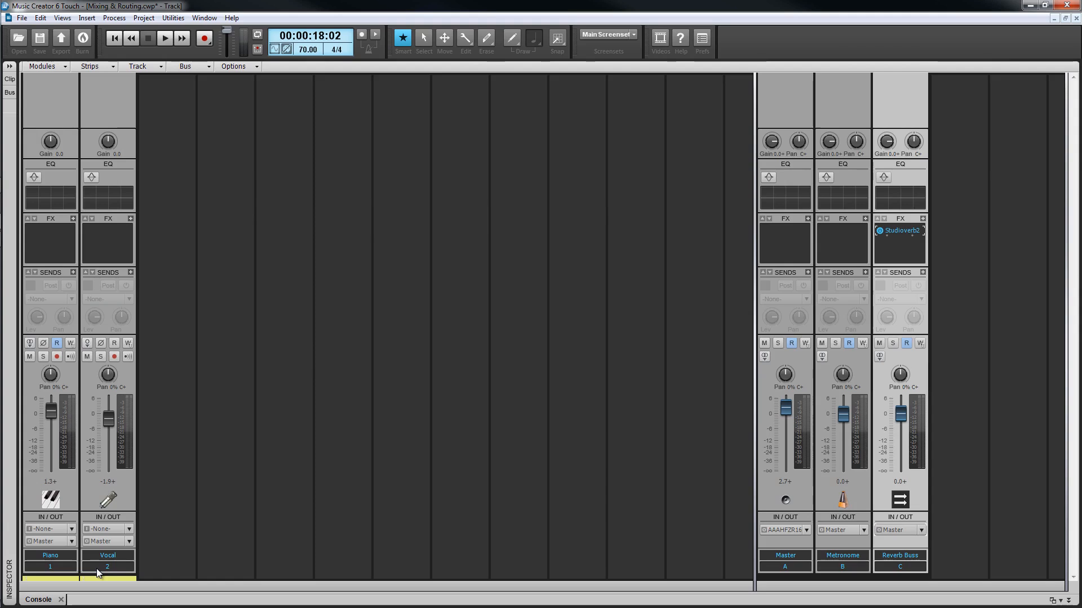
# Select the Piano and Vocal tracks together and adjust their volume faders as a group to -1.6 and -2.1
pyautogui.click(53, 567)
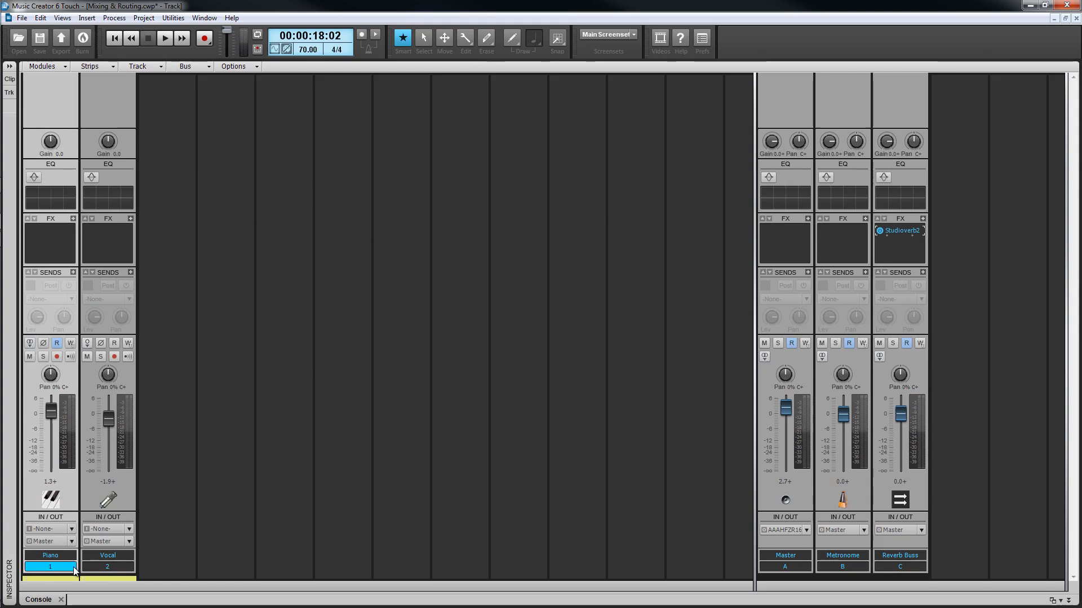
pyautogui.keyDown('ctrl'); pyautogui.click(103, 568); pyautogui.keyUp('ctrl')
pyautogui.scroll(3, 110, 417)
pyautogui.keyDown('ctrl'); pyautogui.scroll(-10, 110, 415); pyautogui.keyUp('ctrl')
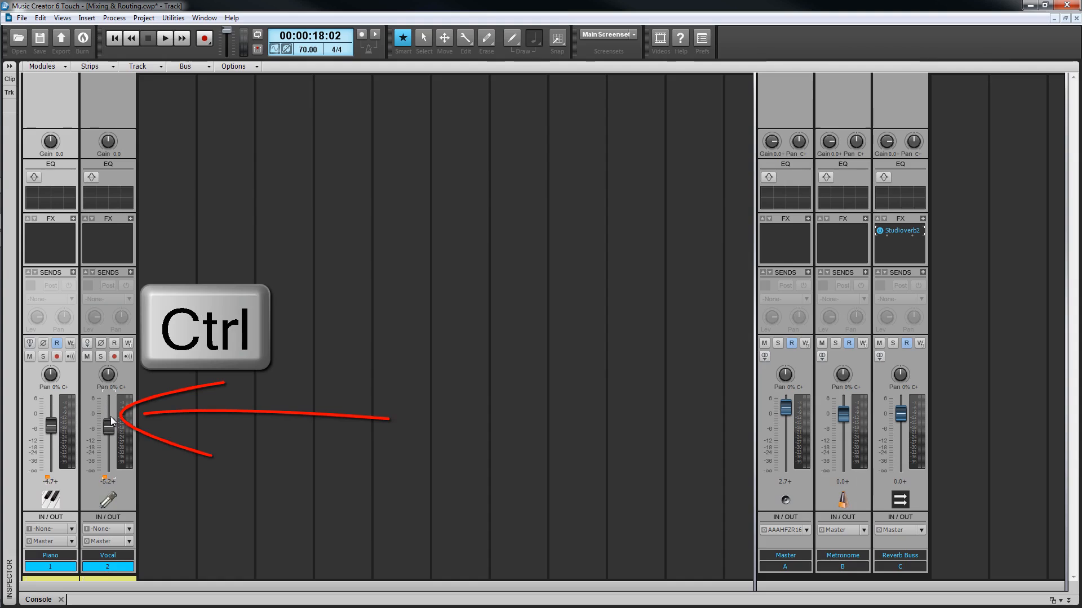
pyautogui.keyDown('ctrl'); pyautogui.scroll(10, 110, 414); pyautogui.keyUp('ctrl')
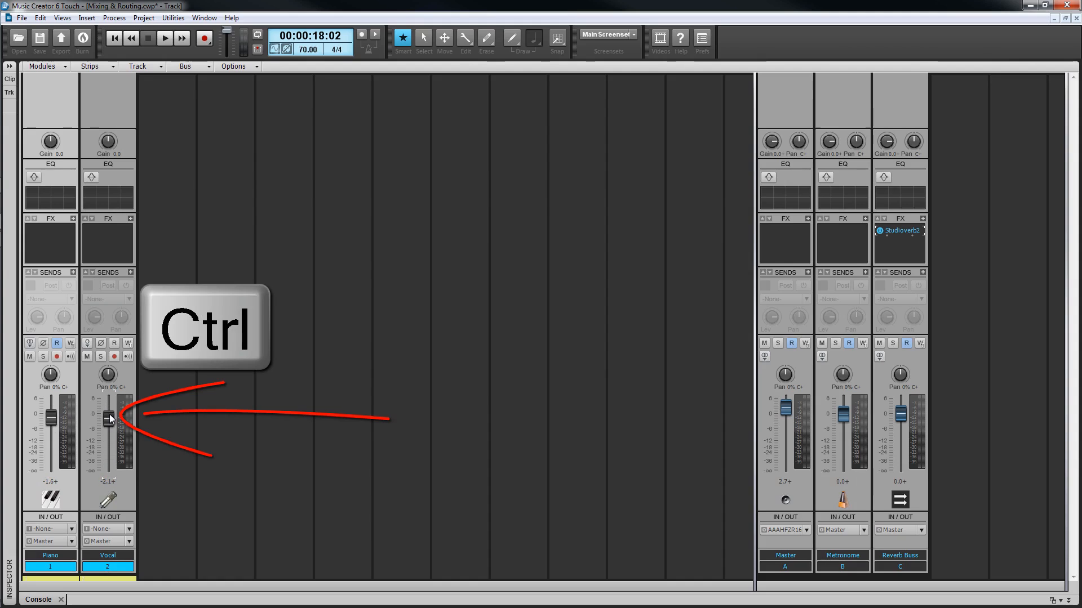
# Try panning both selected tracks to 22% left and toggling their solo, record-arm and mute controls together
pyautogui.keyDown('ctrl'); pyautogui.scroll(-5, 109, 375); pyautogui.keyUp('ctrl')
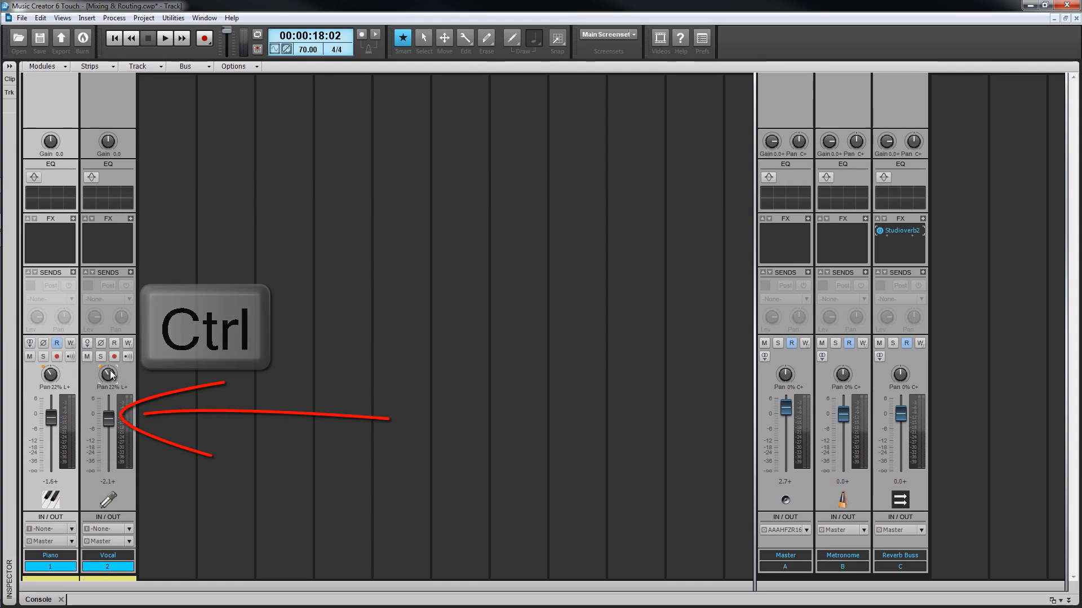
pyautogui.keyDown('ctrl'); pyautogui.scroll(5, 109, 374); pyautogui.keyUp('ctrl')
pyautogui.keyDown('ctrl'); pyautogui.click(100, 357); pyautogui.keyUp('ctrl')
pyautogui.keyDown('ctrl'); pyautogui.click(100, 356); pyautogui.keyUp('ctrl')
pyautogui.keyDown('ctrl'); pyautogui.click(56, 357); pyautogui.keyUp('ctrl')
pyautogui.keyDown('ctrl'); pyautogui.click(30, 357); pyautogui.keyUp('ctrl')
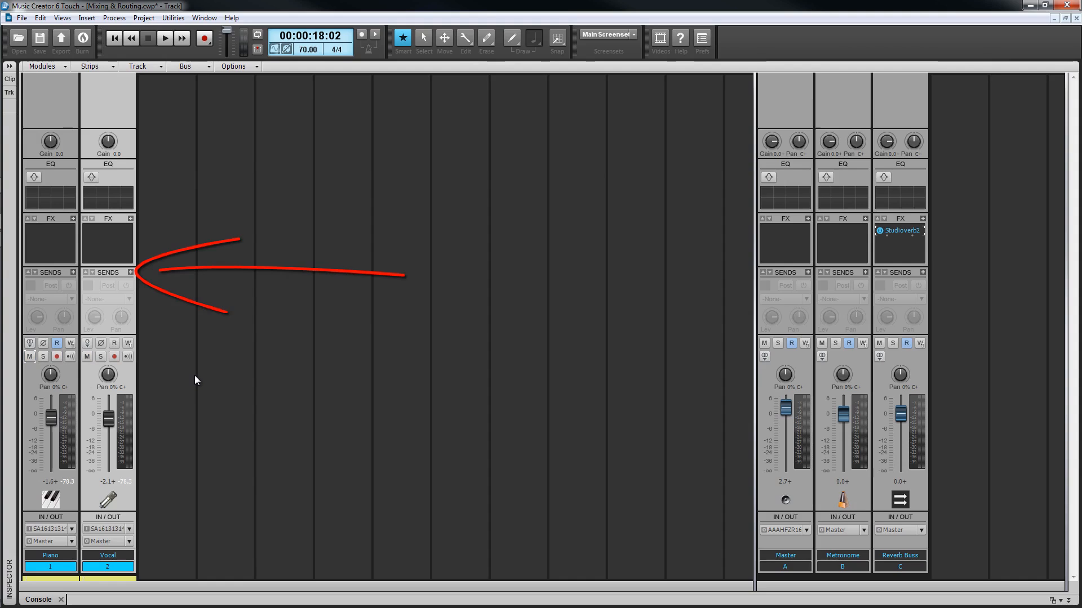
# Add a send to the Reverb Buss on both the Piano and Vocal tracks at once
pyautogui.click(131, 272)
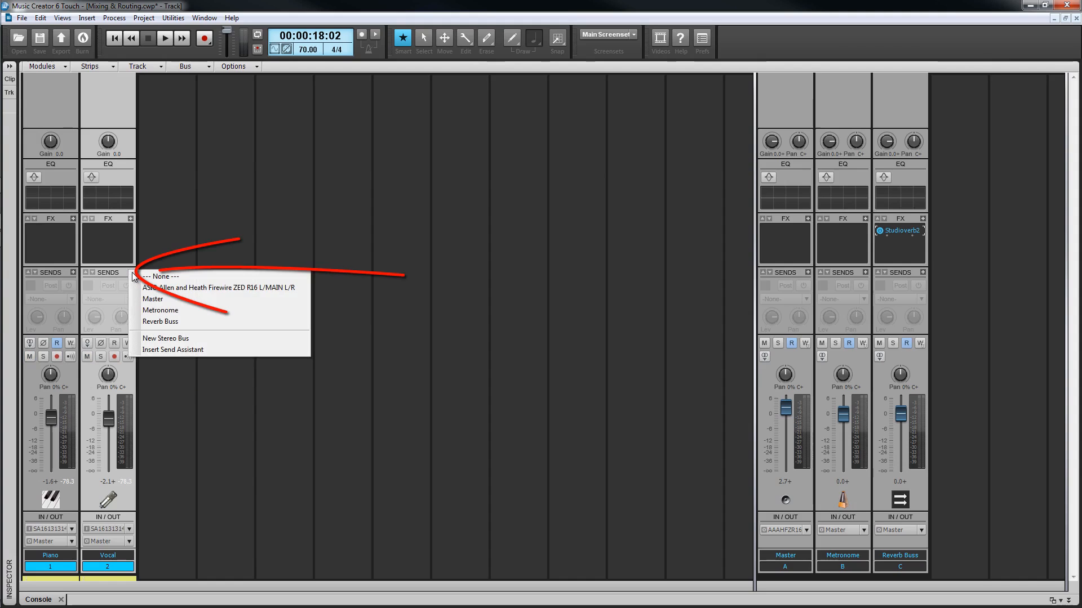
pyautogui.keyDown('ctrl'); pyautogui.click(166, 321); pyautogui.keyUp('ctrl')
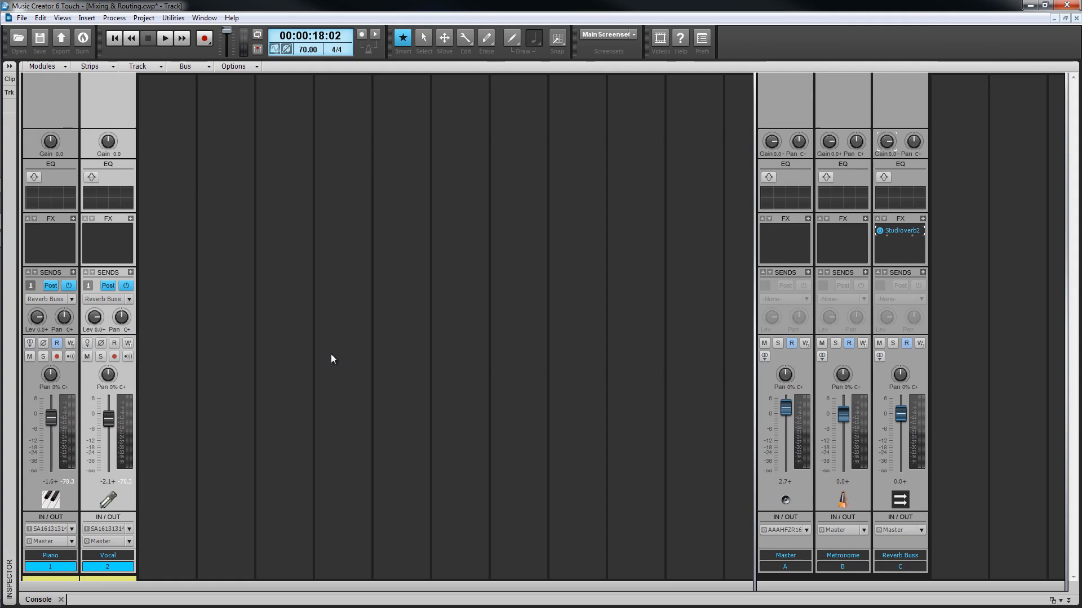
# Switch off the Reverb Buss sends on both tracks and play the mix to hear it without reverb
pyautogui.click(127, 286)
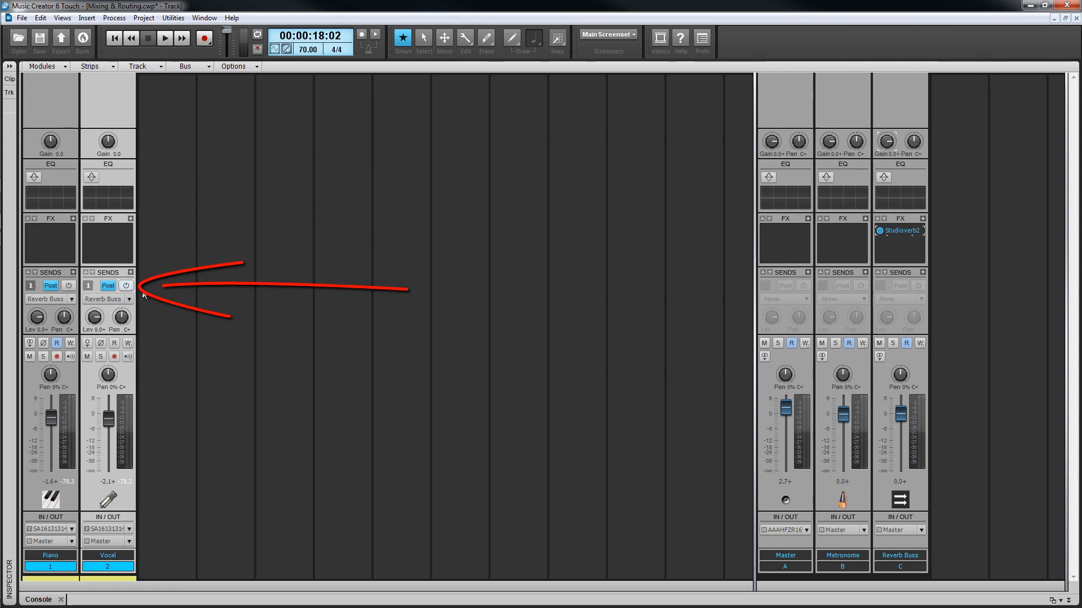
pyautogui.press('space')
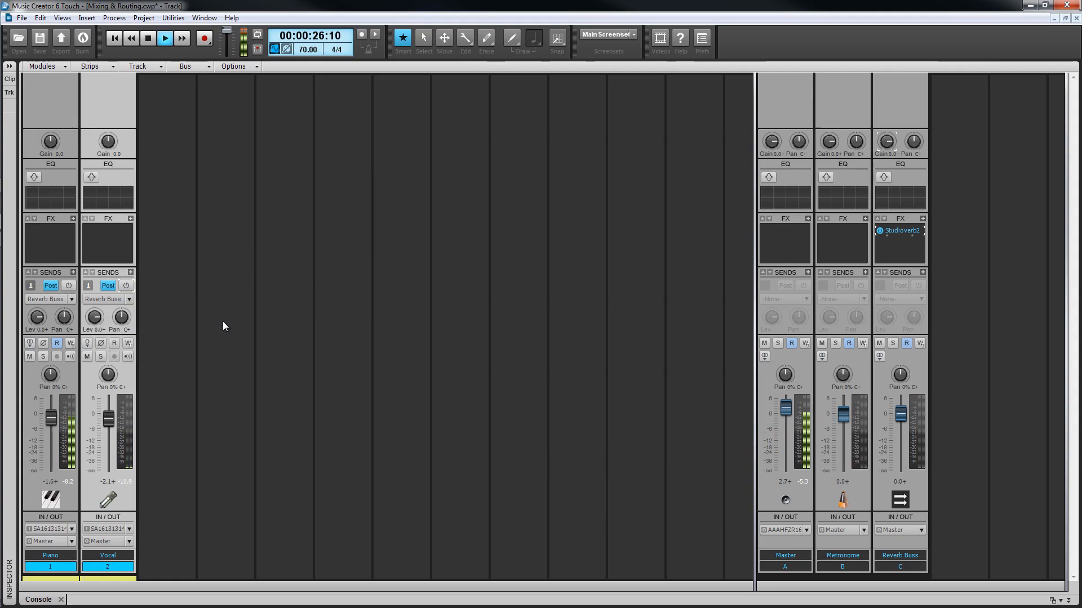
pyautogui.press('space')
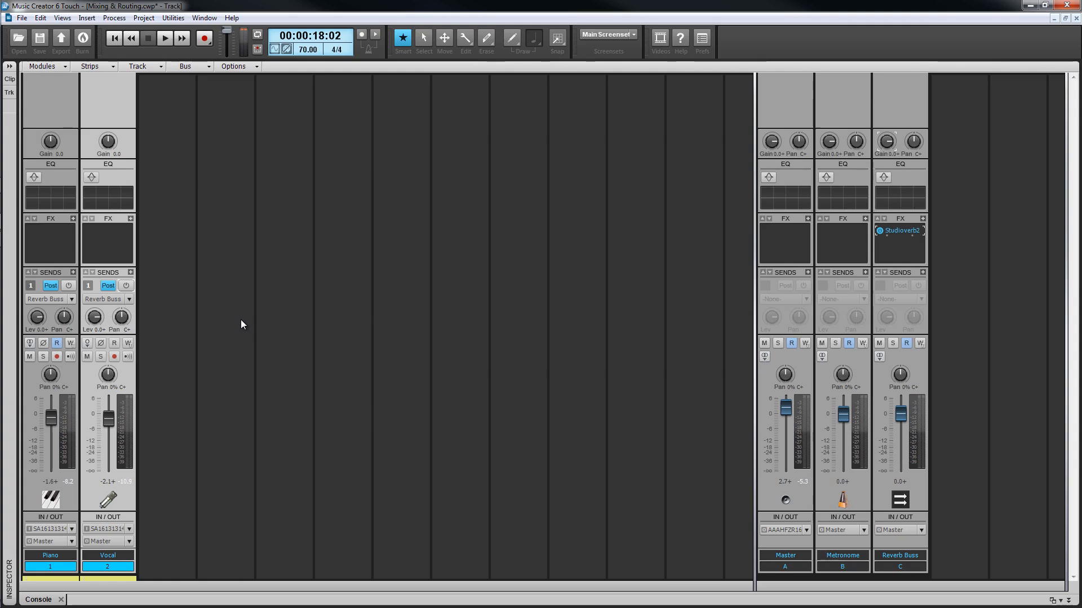
# Re-enable both reverb sends and, during playback, lower their levels to about -25.7 for Piano and -12.8 for Vocal
pyautogui.click(126, 285)
pyautogui.press('space')
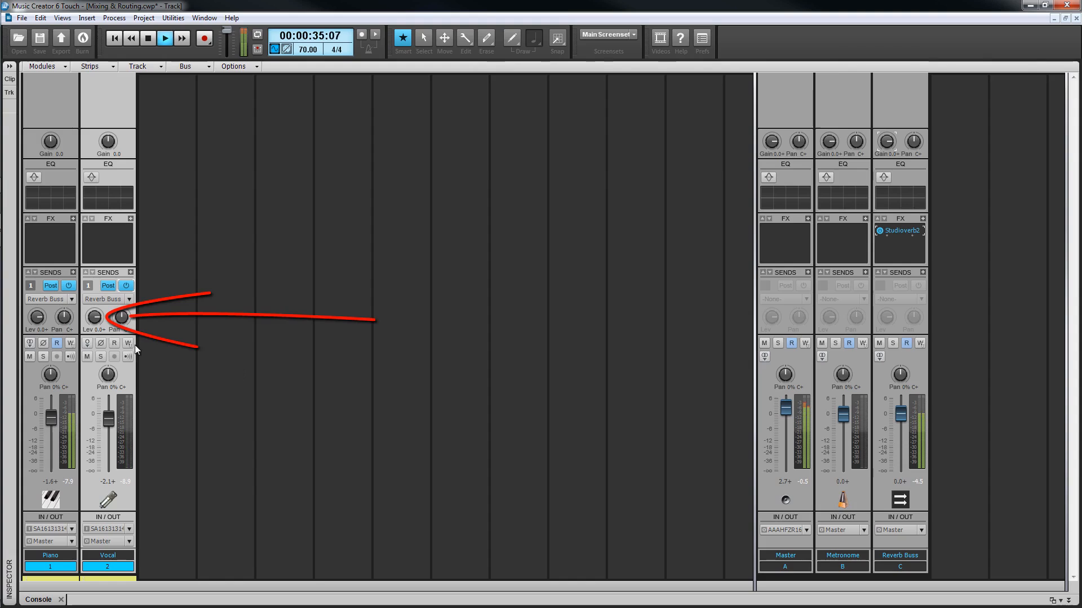
pyautogui.moveTo(103, 316); pyautogui.dragTo(96, 319)
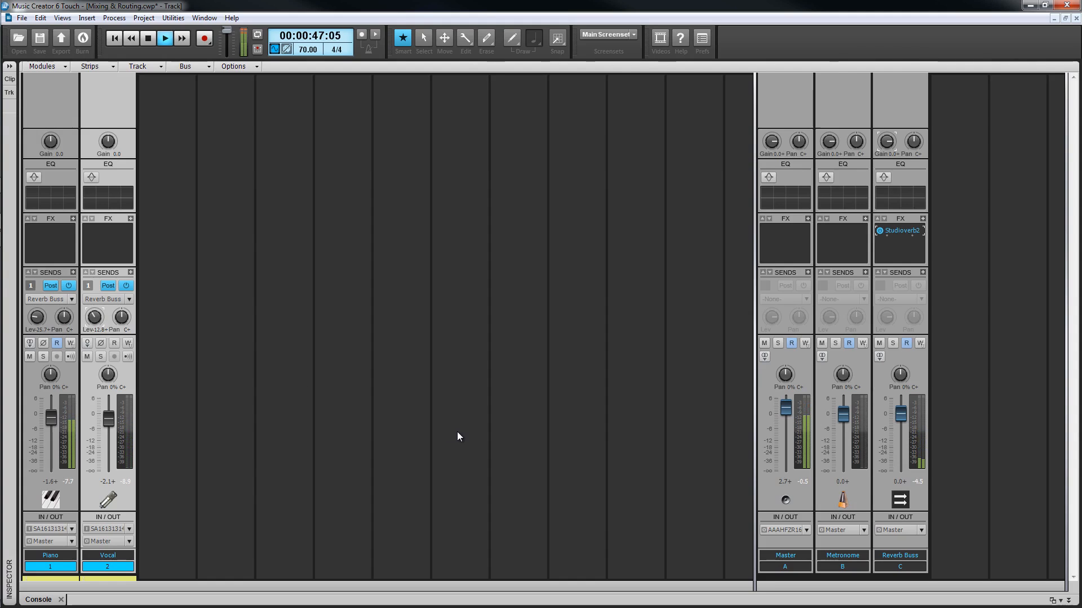
pyautogui.press('space')
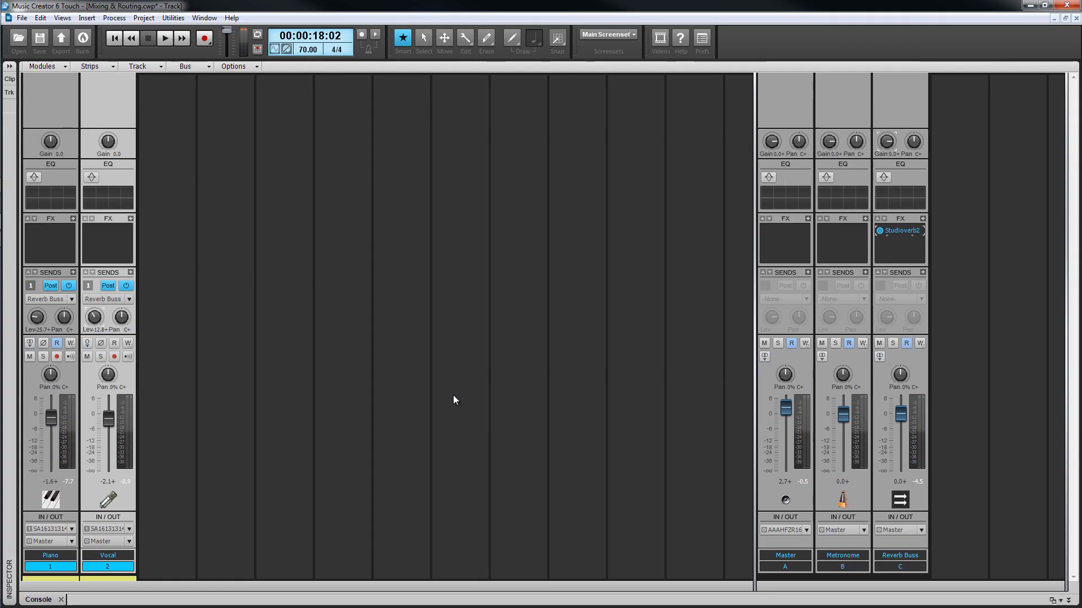
# With both reverb sends switched off, route the Piano and Vocal outputs directly to the Reverb Buss and play back the mix
pyautogui.keyDown('ctrl'); pyautogui.click(129, 286); pyautogui.keyUp('ctrl')
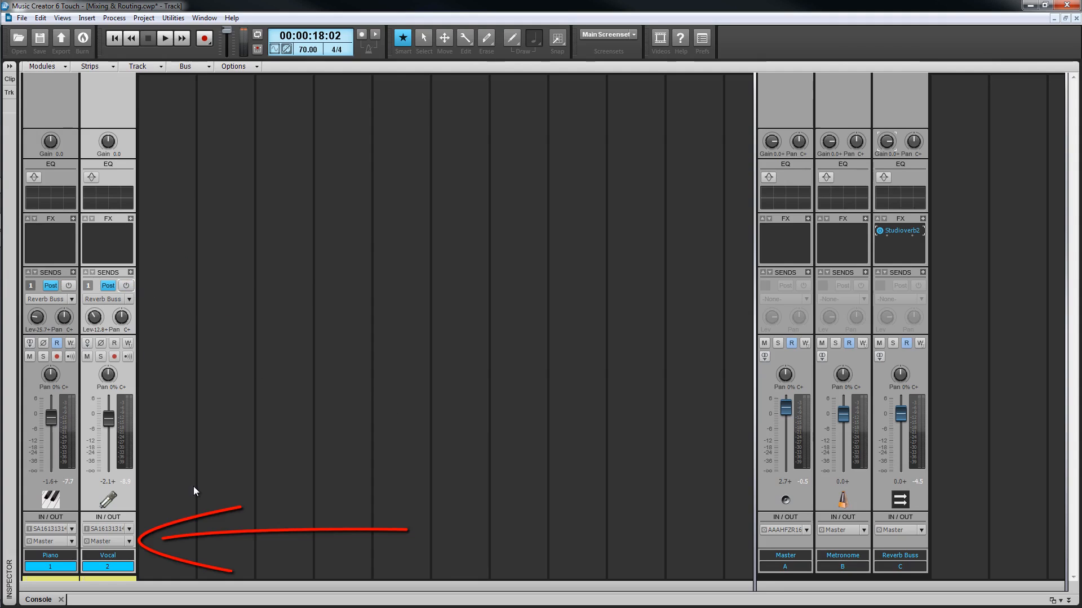
pyautogui.click(131, 542)
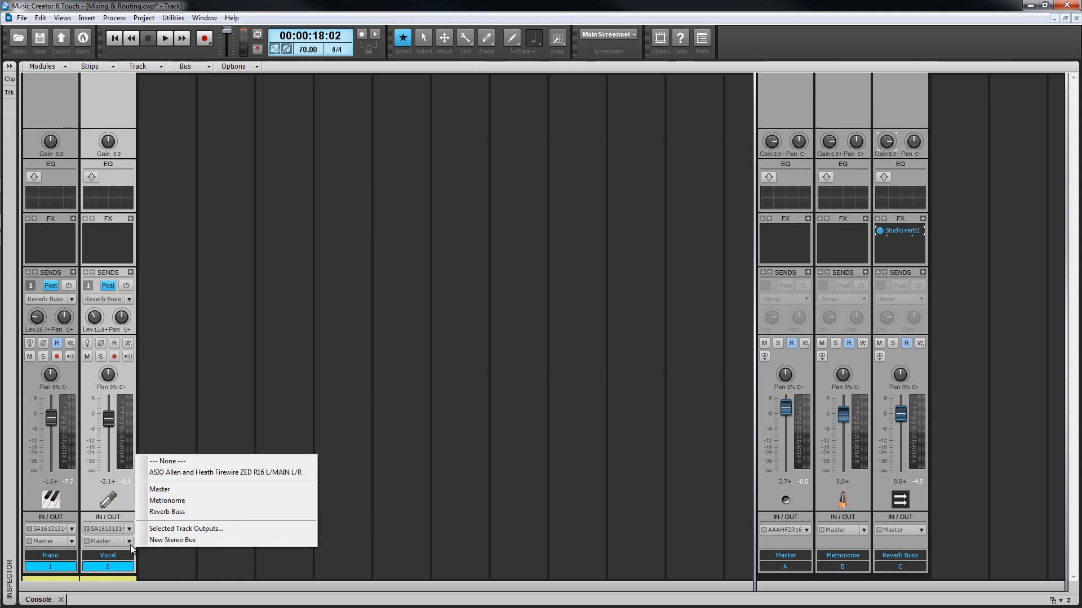
pyautogui.keyDown('ctrl'); pyautogui.click(167, 512); pyautogui.keyUp('ctrl')
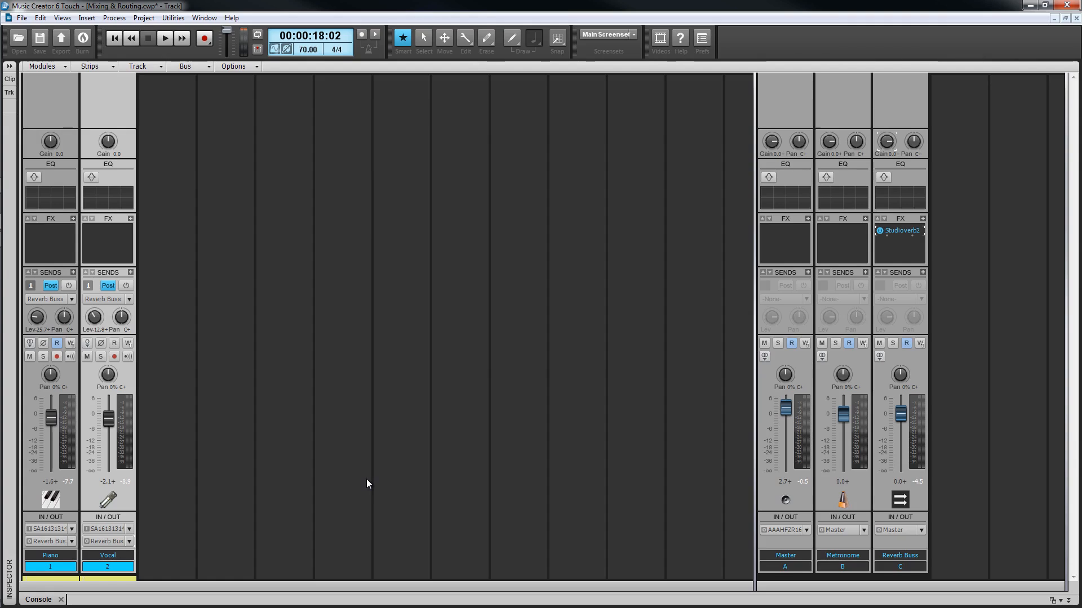
pyautogui.press('space')
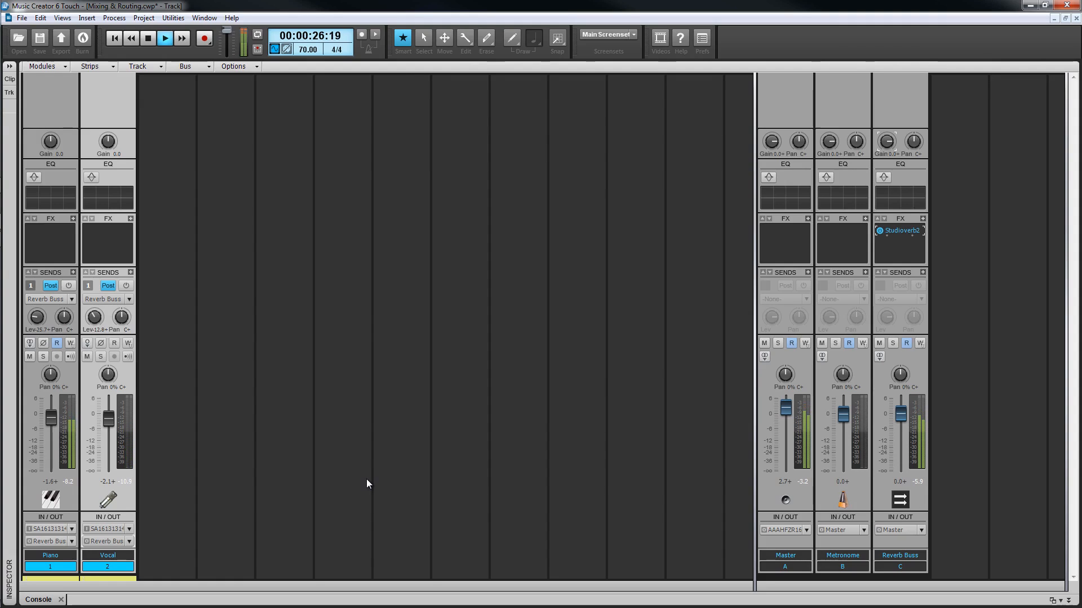
pyautogui.press('space')
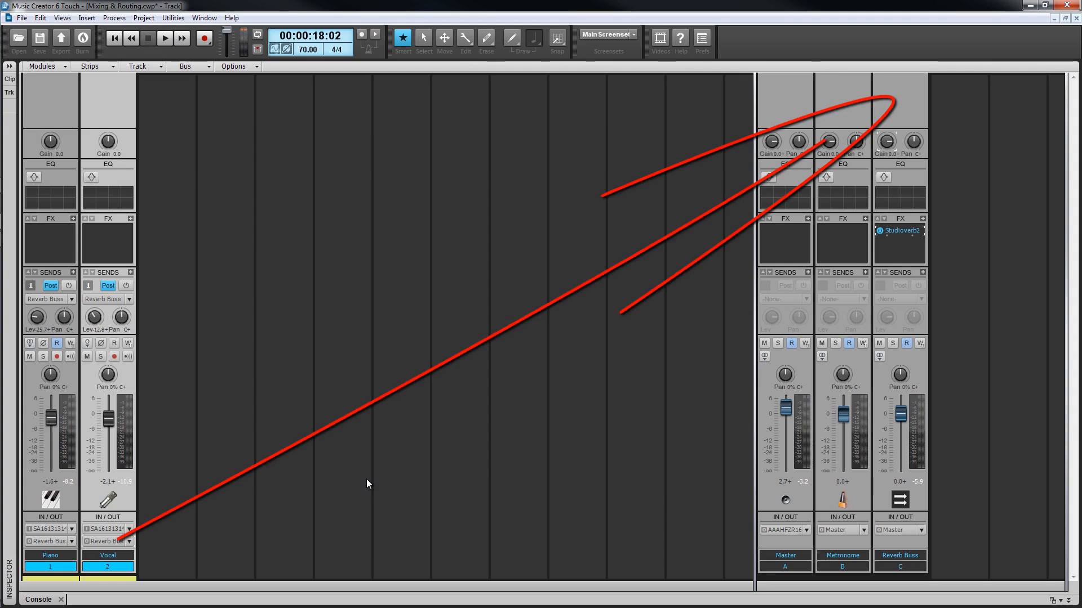
# Open the output routing choices on the Vocal track with both tracks still selected
pyautogui.click(129, 542)
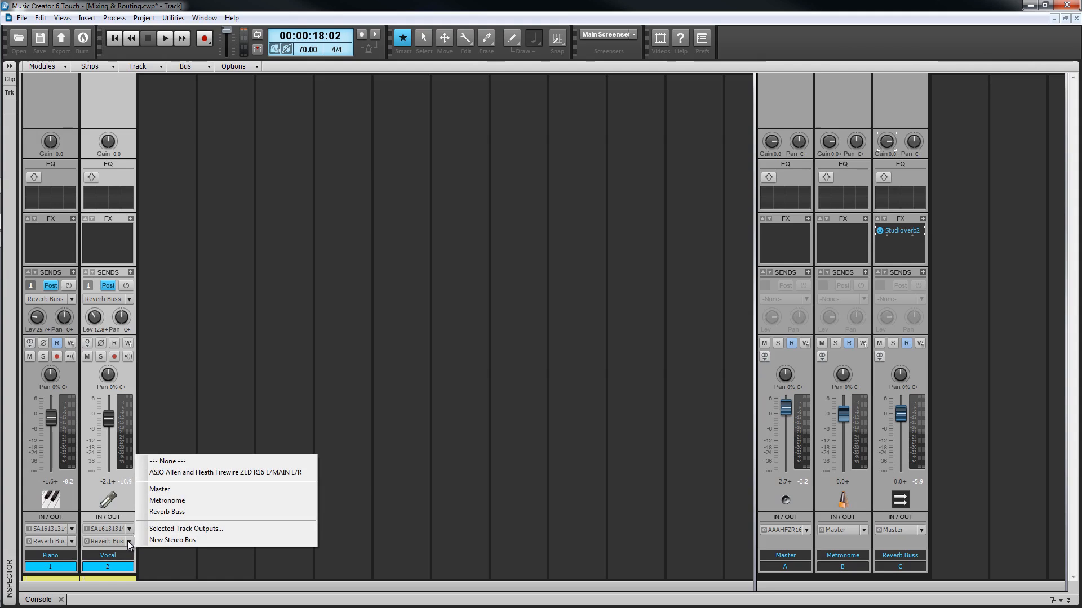